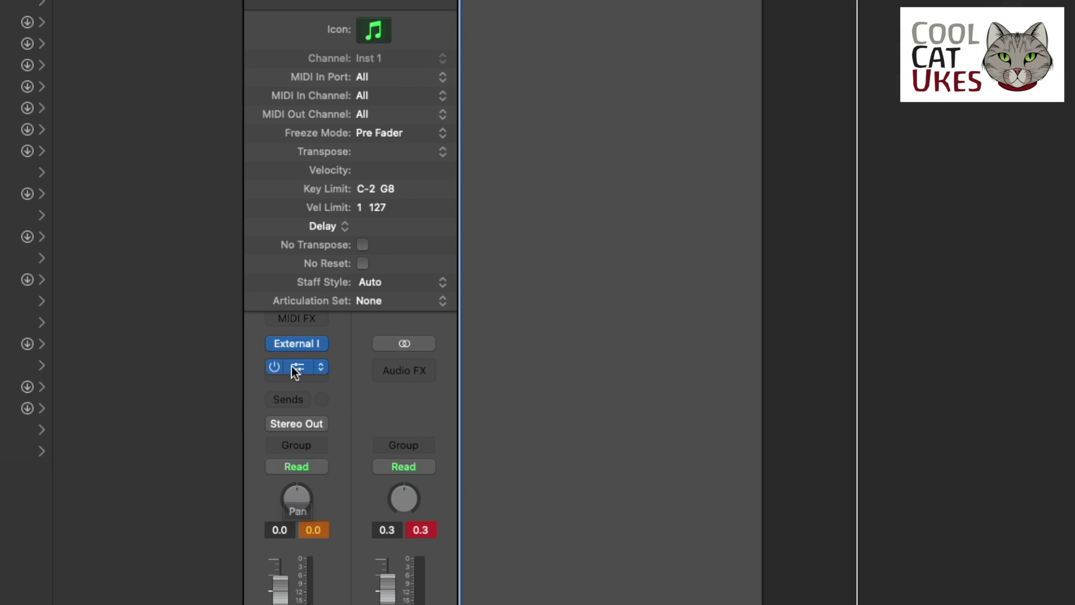
- Open the Auto Sampler plug-in on the Inst 1 track, sampling C1 to C#7 every 6 semitones
mouse_move(296, 372)
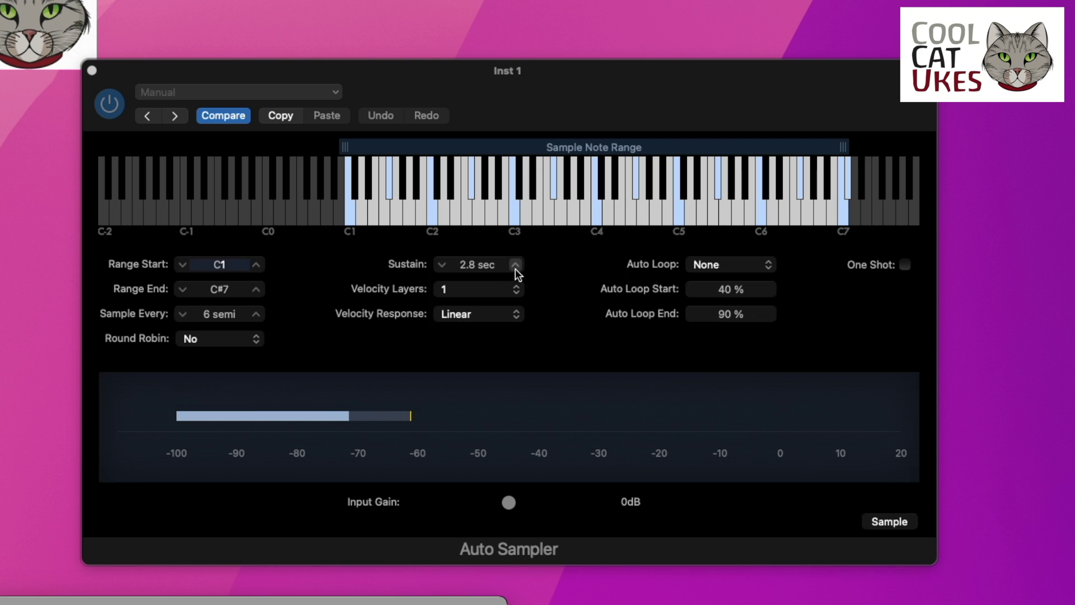
- Raise the Auto Sampler Sustain value from 2.8 to 4.0 seconds
click(484, 266)
text(4)
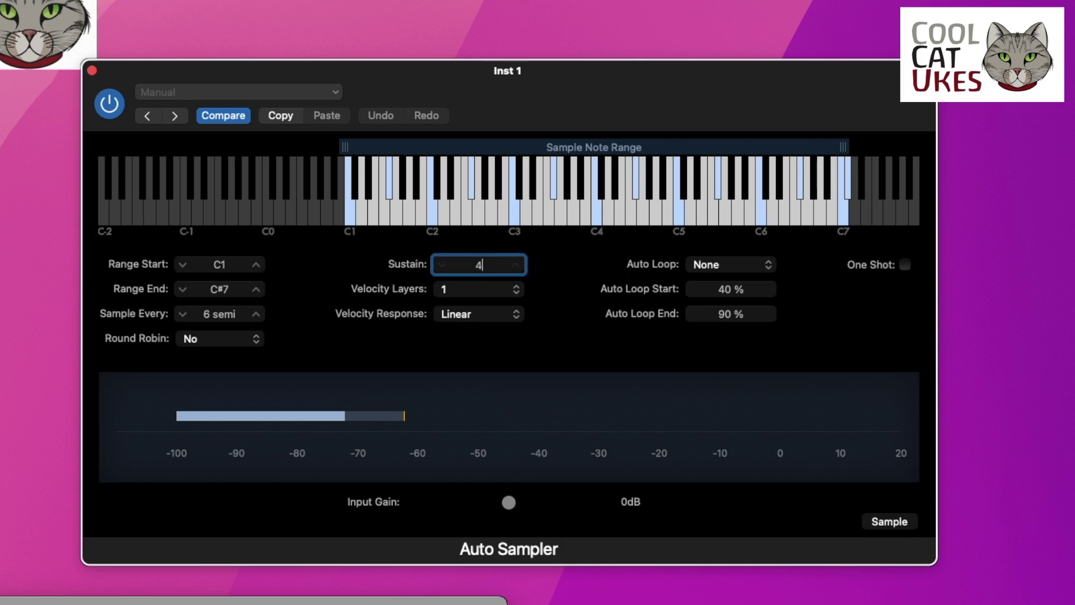
key(Return)
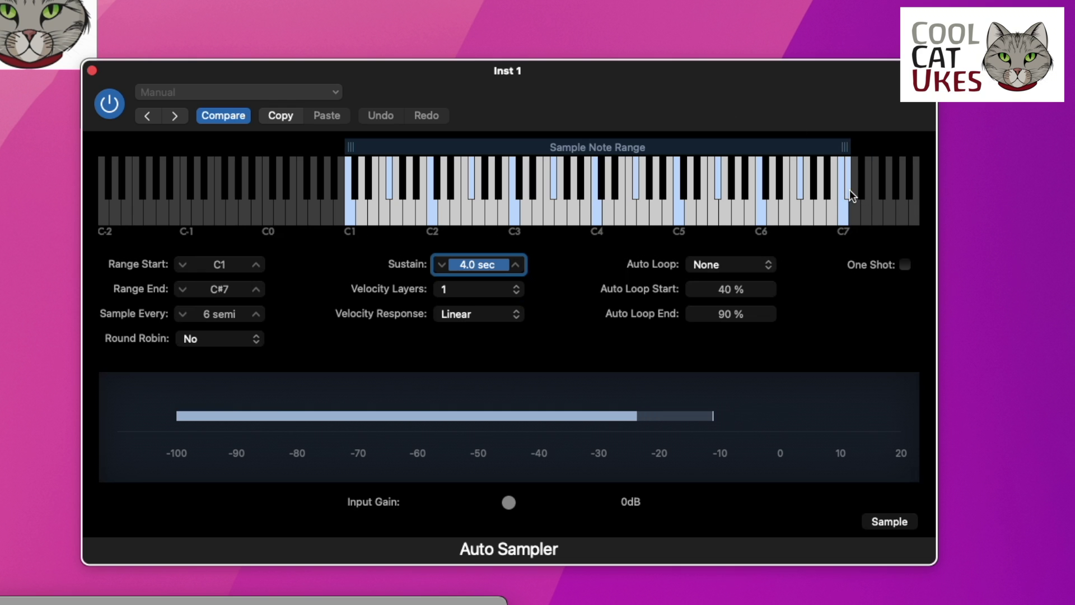
click(842, 217)
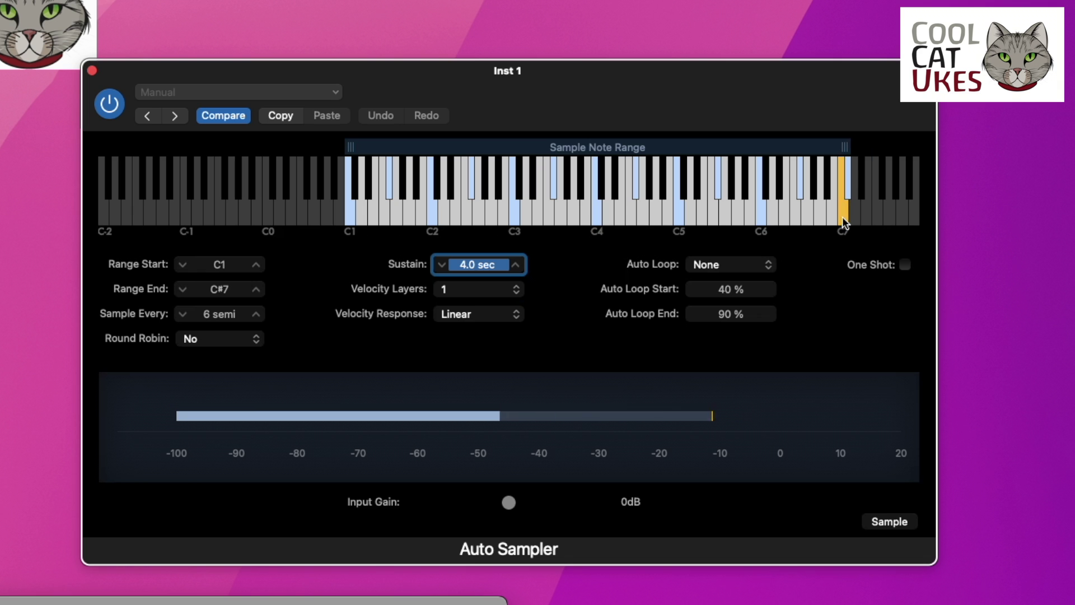
click(786, 214)
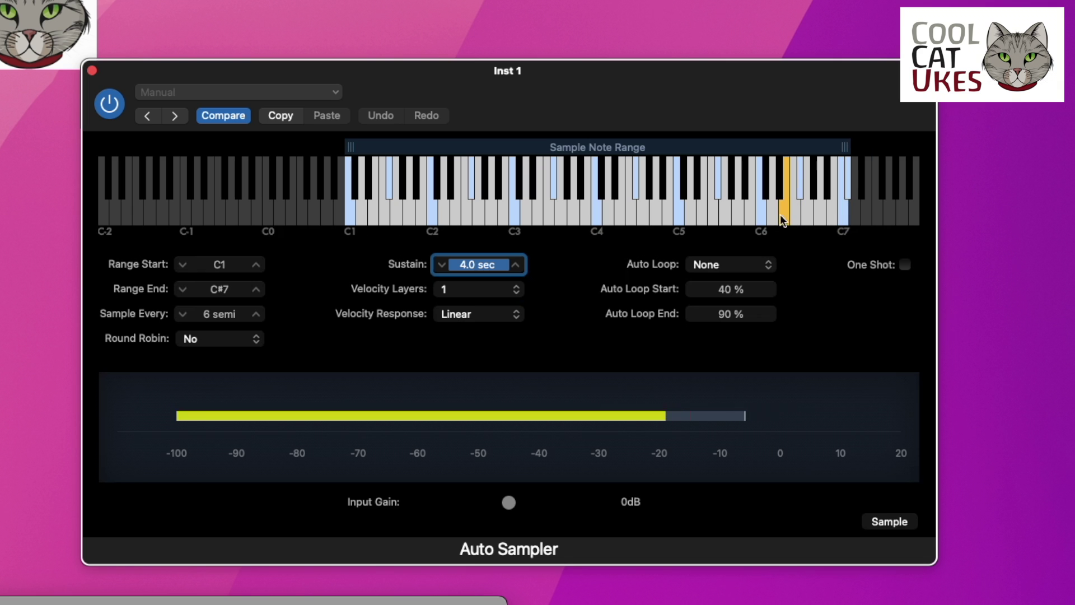
drag(780, 213, 388, 216)
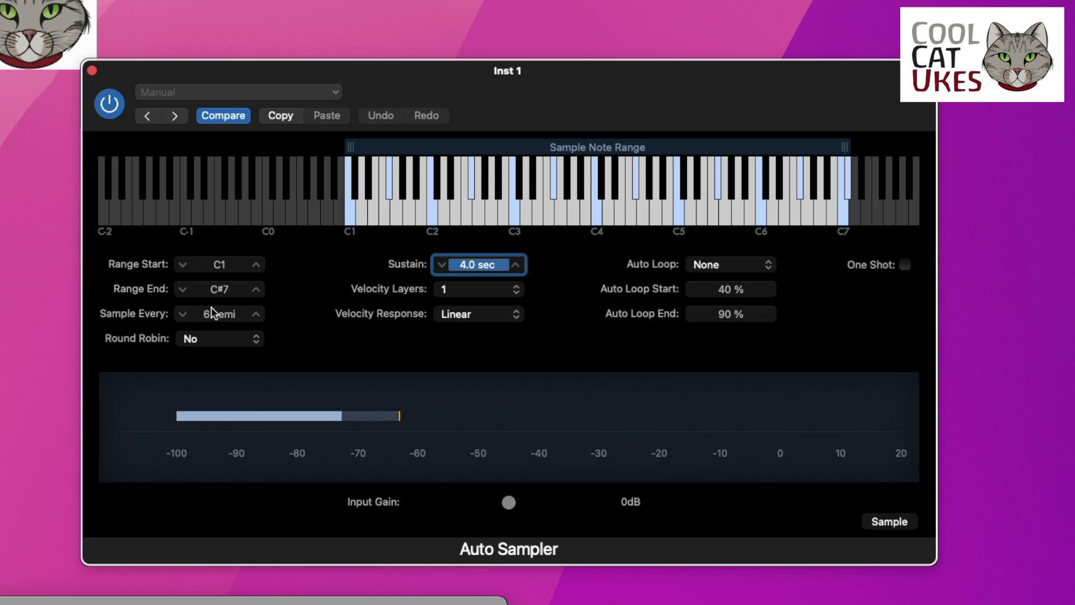
click(257, 314)
click(256, 314)
click(256, 314)
click(257, 314)
click(256, 314)
click(257, 314)
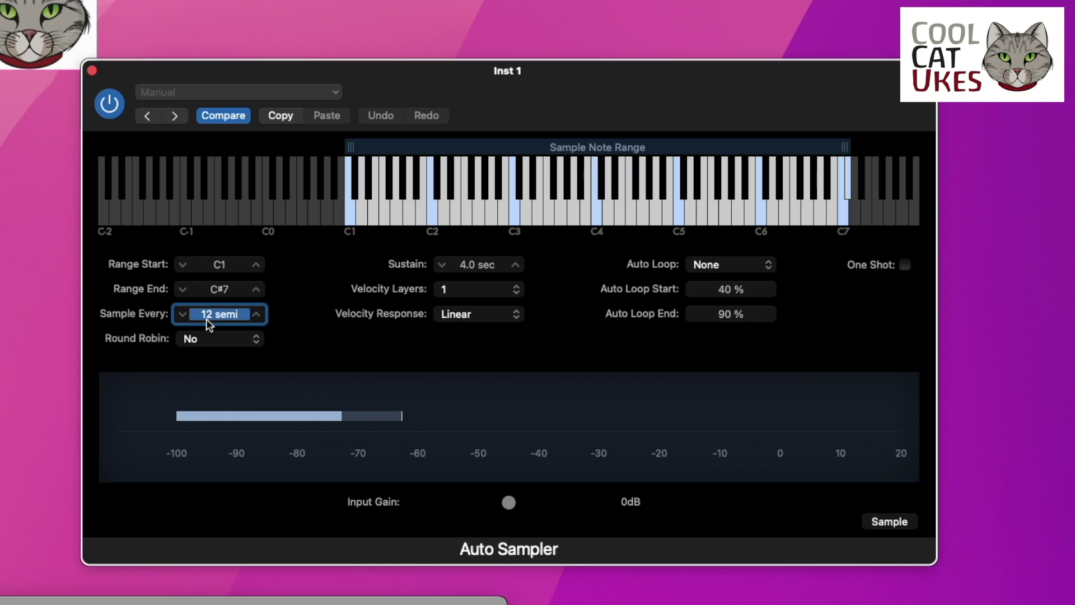
click(183, 313)
click(183, 314)
click(182, 314)
click(182, 313)
click(183, 314)
click(182, 313)
click(182, 313)
click(183, 314)
click(183, 313)
click(183, 314)
click(182, 313)
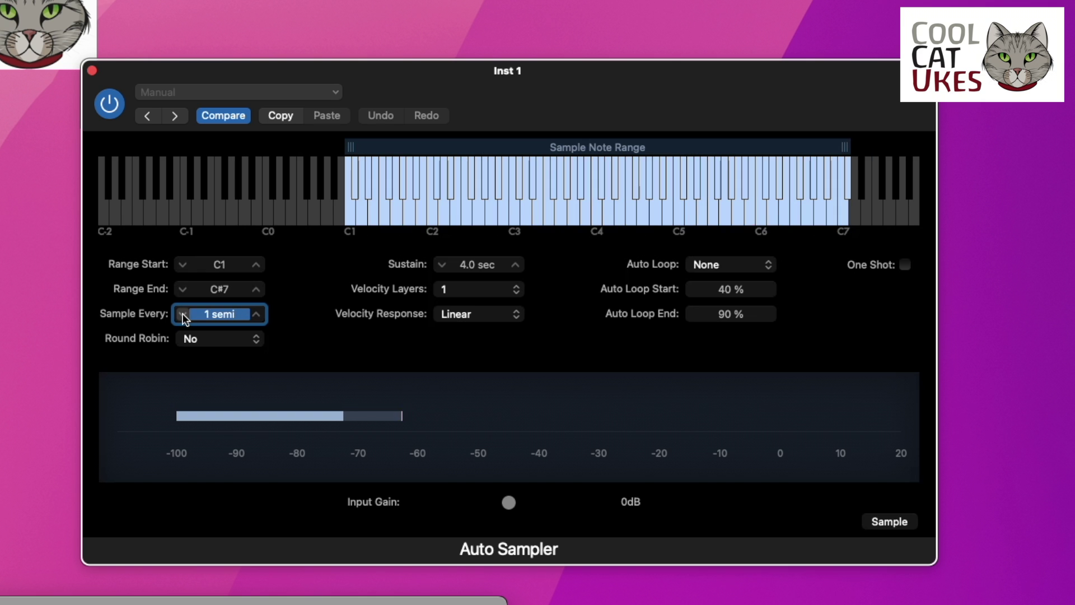
click(256, 314)
click(256, 313)
click(256, 314)
click(255, 314)
click(256, 313)
mouse_move(456, 280)
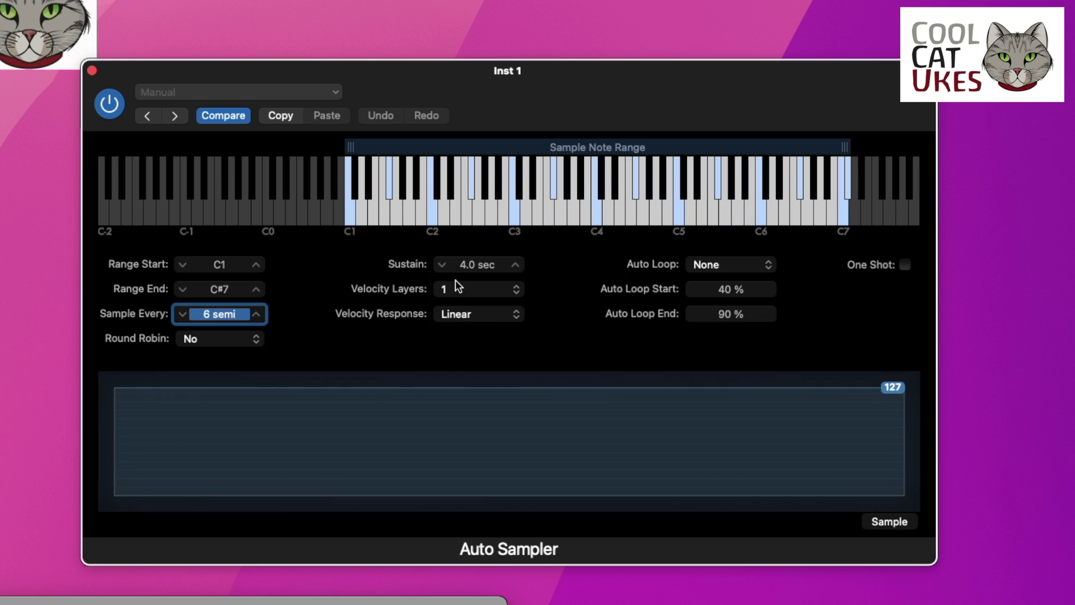
click(256, 314)
click(183, 314)
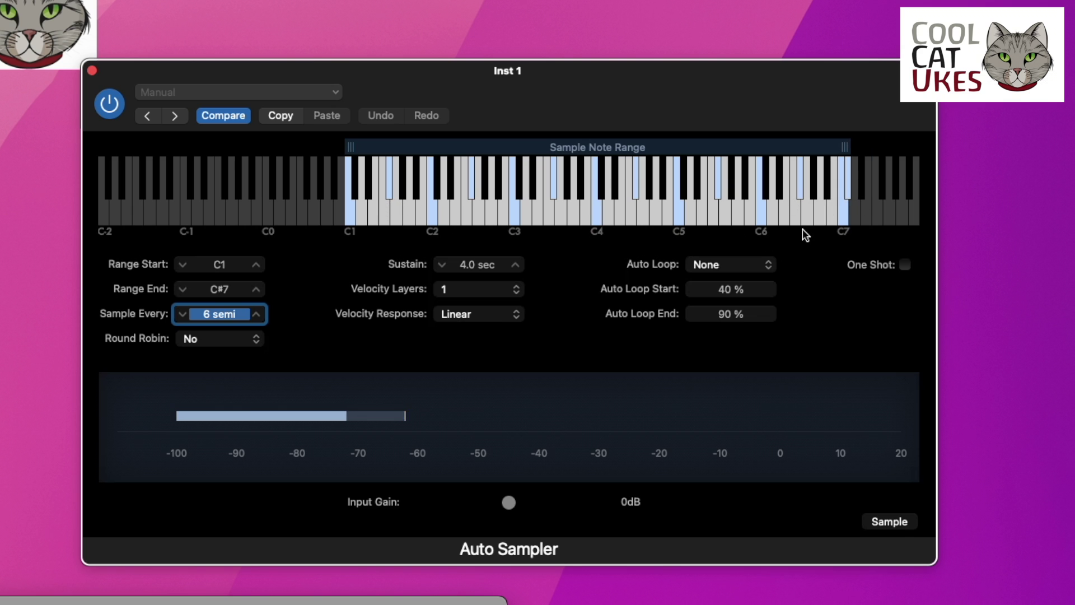
mouse_move(528, 294)
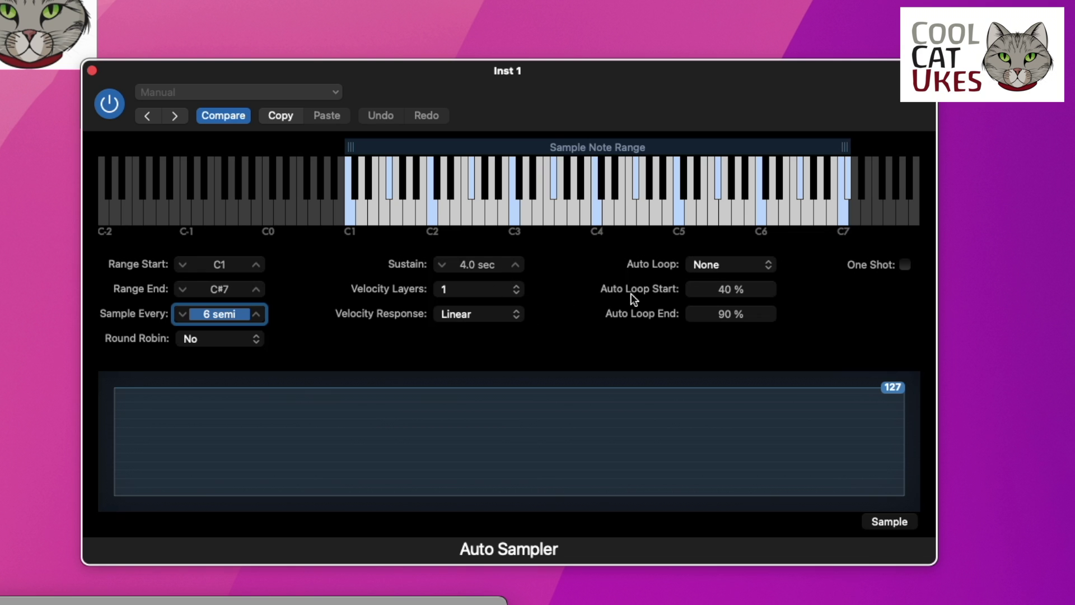
mouse_move(784, 397)
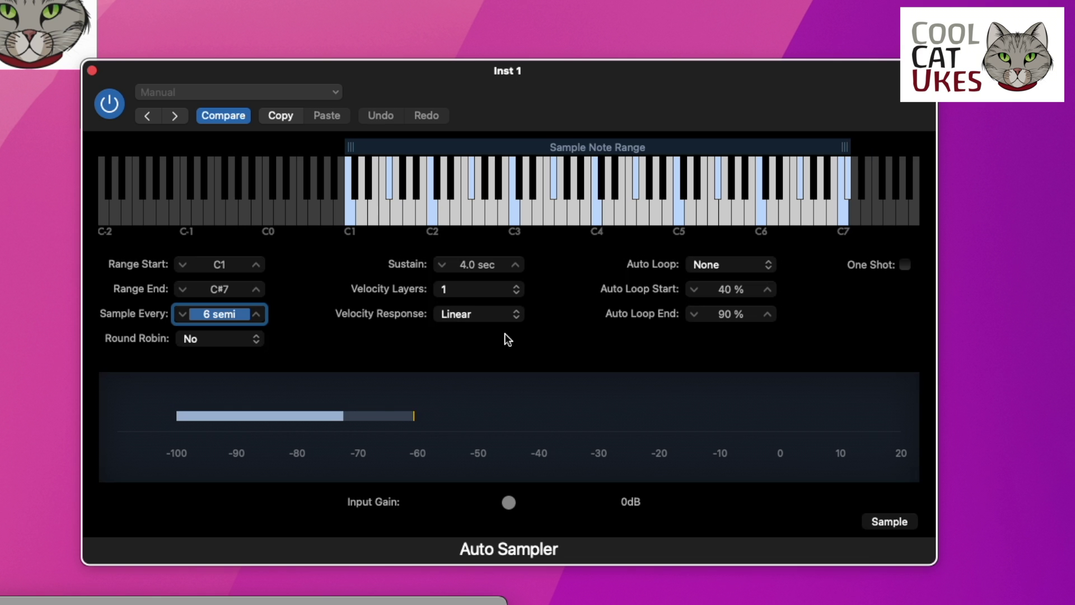
- Name the sampled instrument Pro1Bass.exs and start recording the synth samples
click(890, 521)
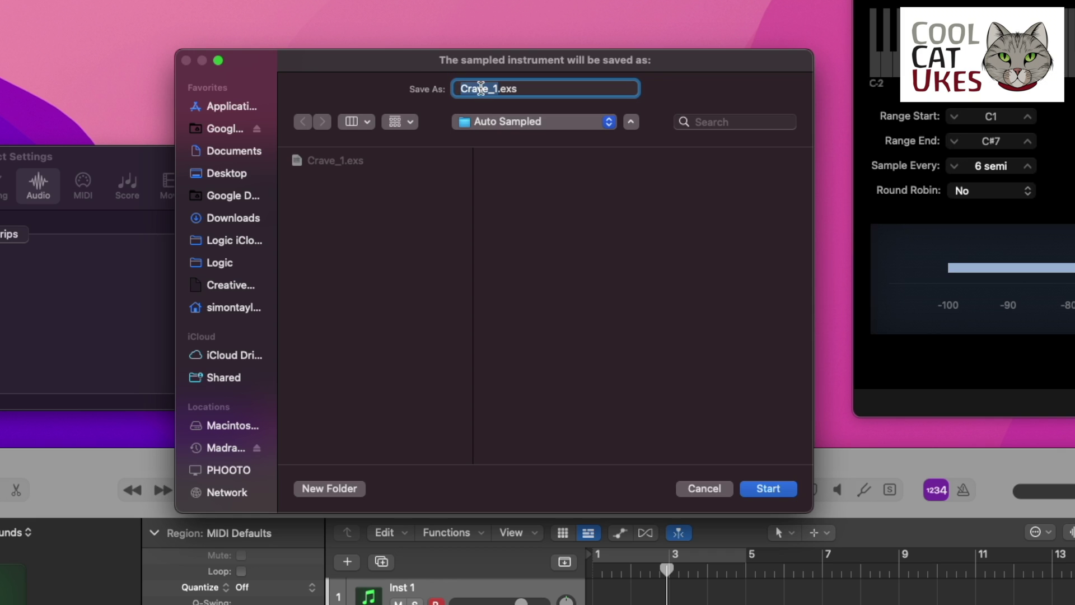
click(481, 89)
double_click(492, 89)
text(Pro1Bass)
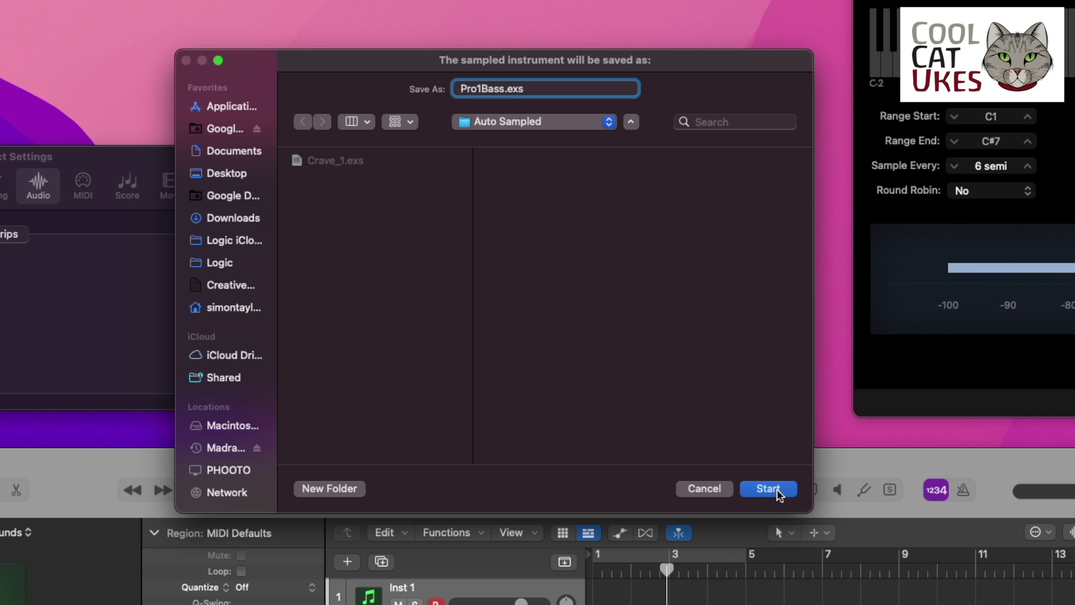
click(777, 490)
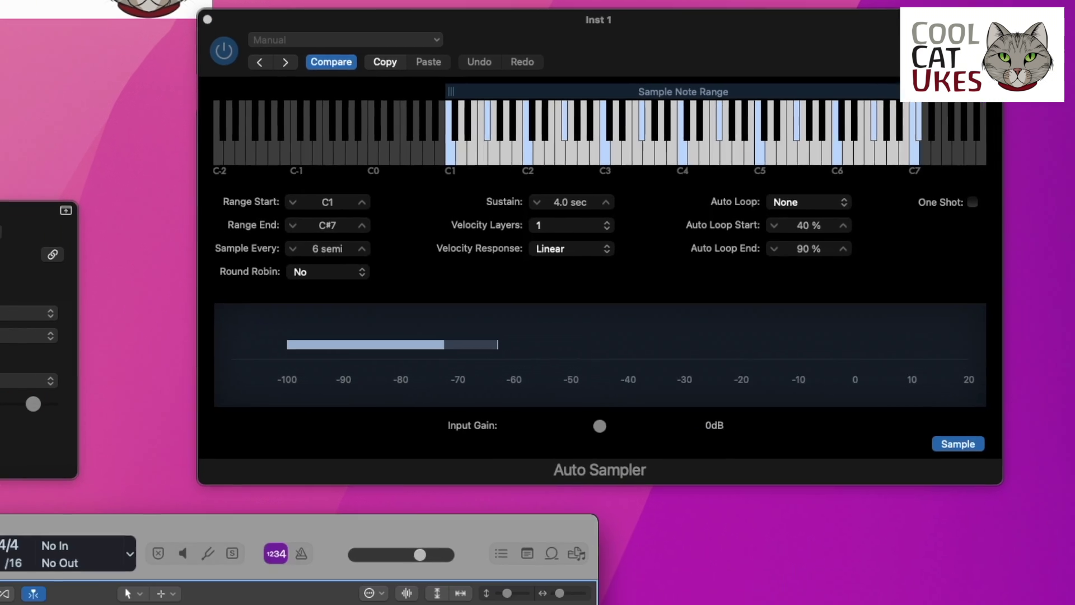
- Add a new software instrument track loaded with Pro1Bass from the Library's Auto Sampled folder
right_click(259, 410)
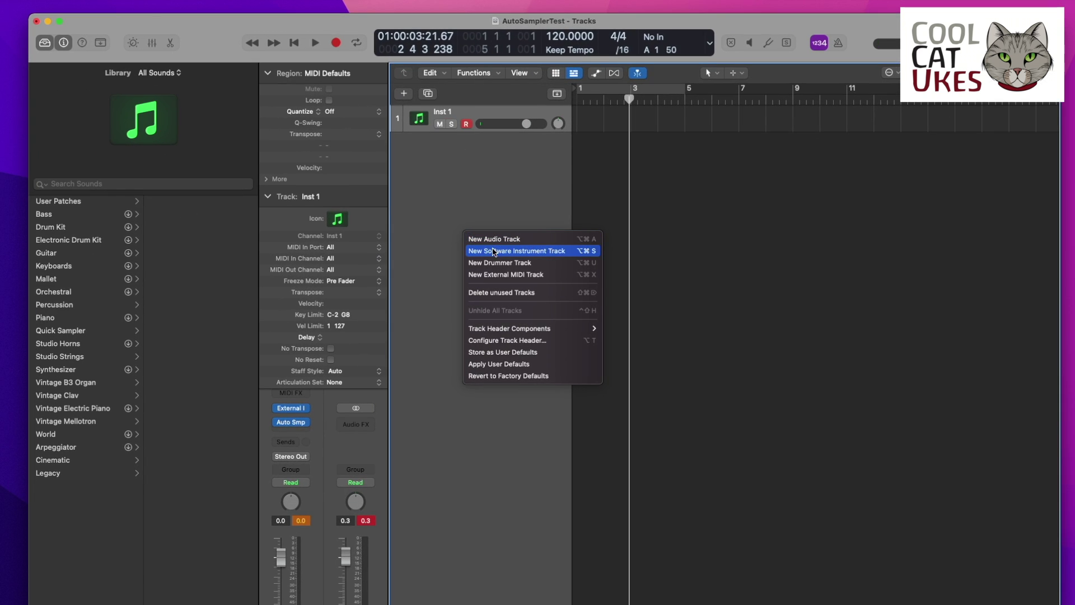
click(500, 255)
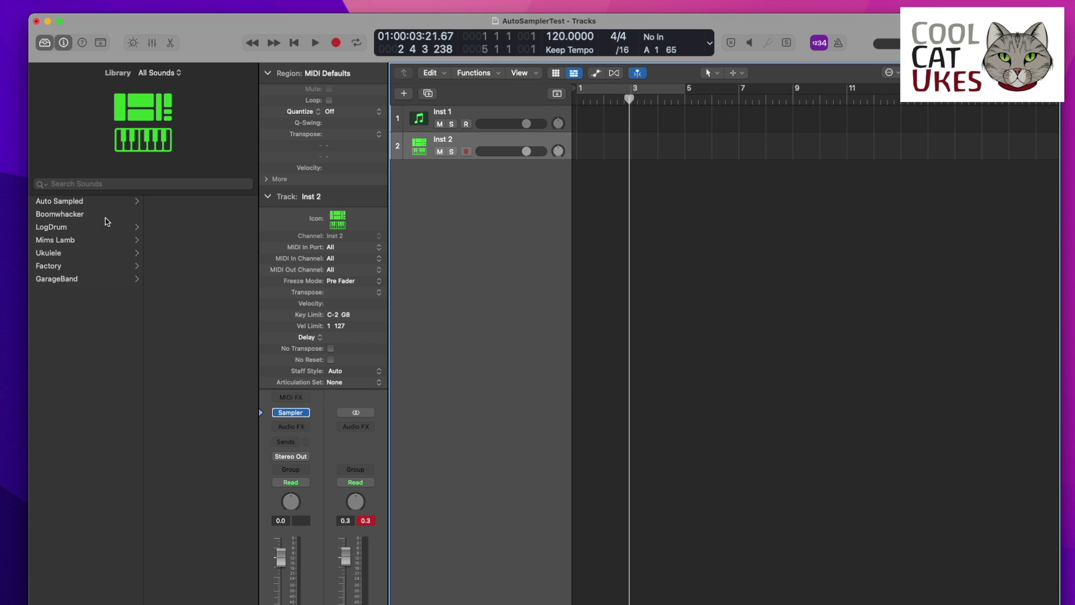
click(67, 203)
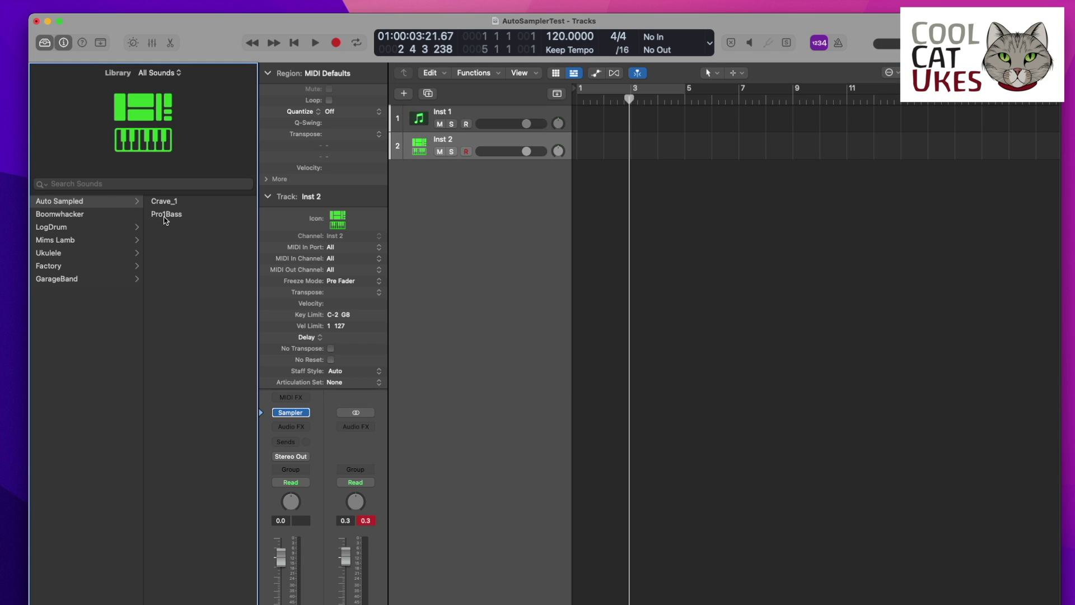
click(167, 218)
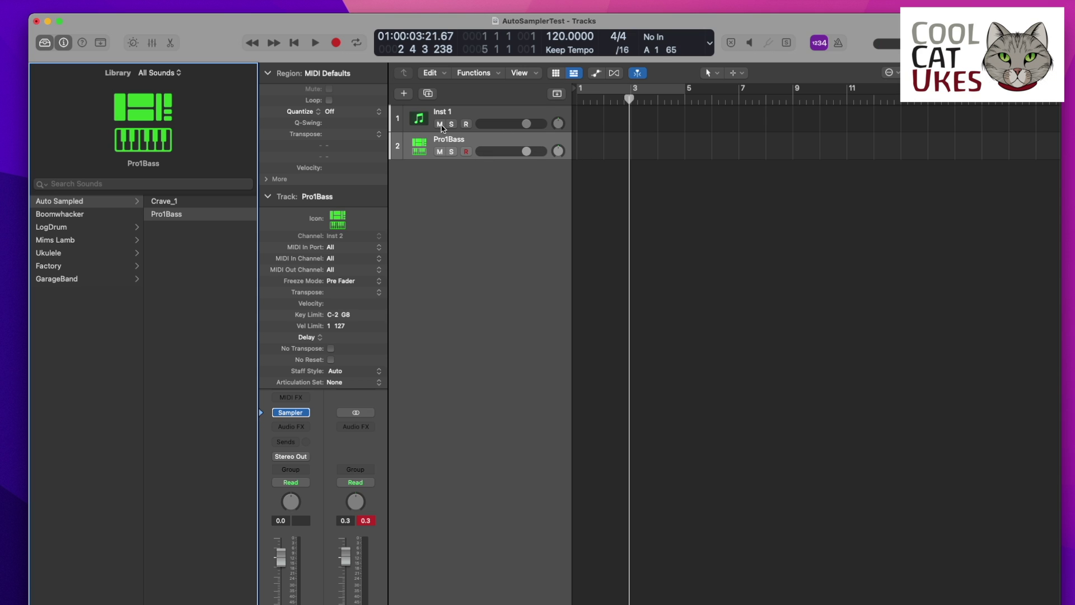
- Mute the original Inst 1 track using its M button
click(440, 124)
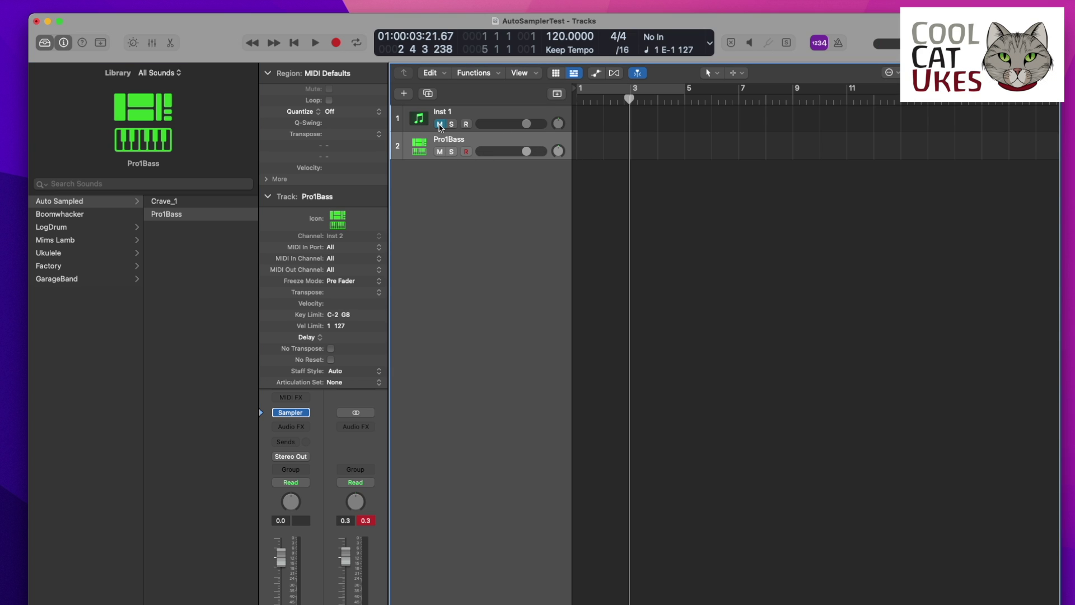